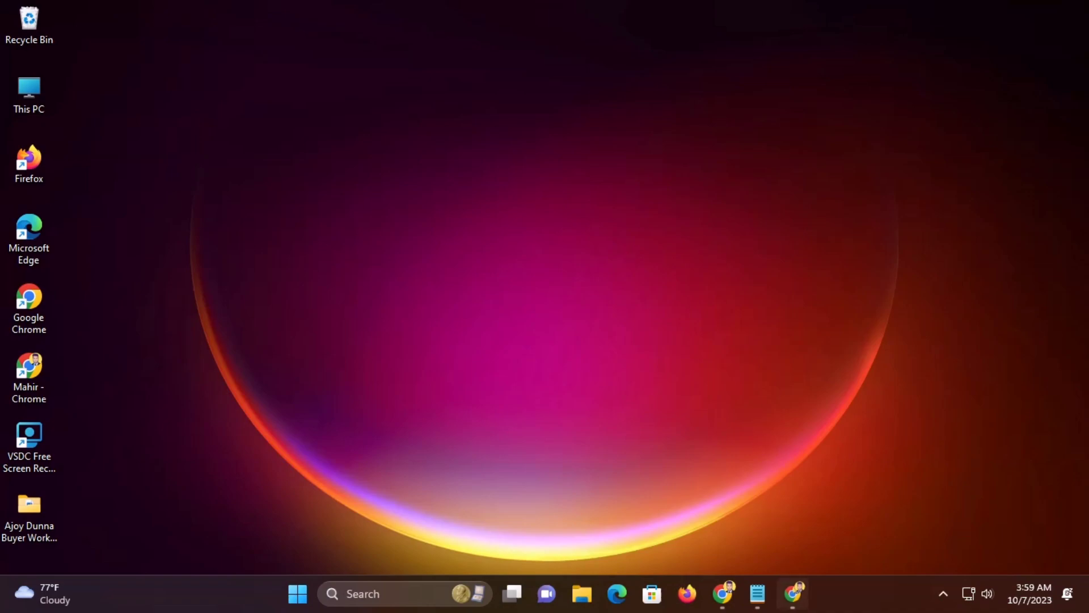
- Switch to Upwork's job feed in Chrome and check the profile visibility setting under Preferences
left_click(793, 593)
scroll(540, 382, "down", 1)
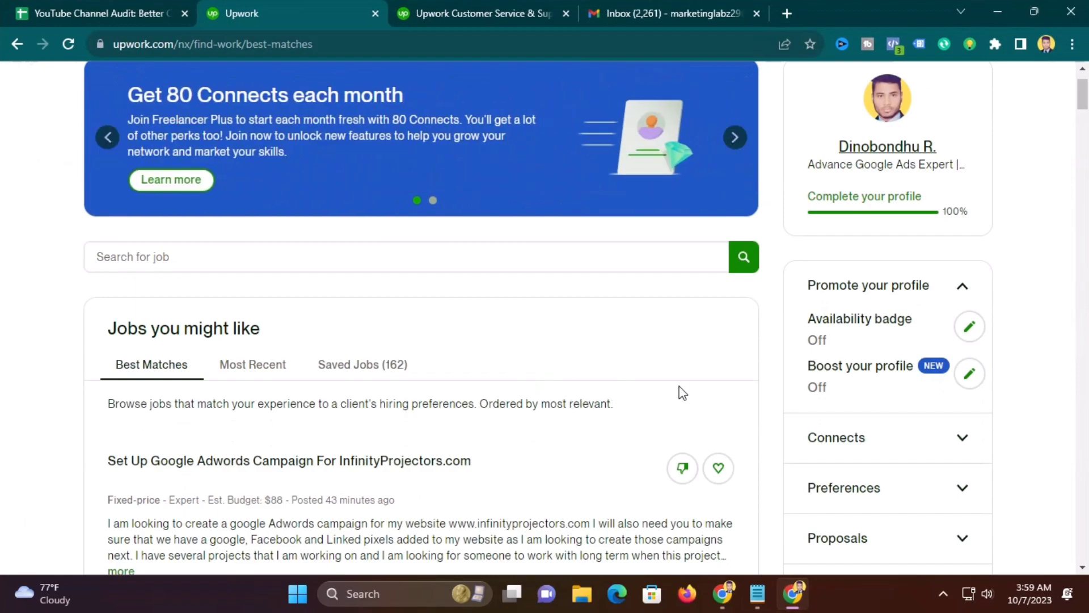
scroll(720, 387, "down", 3)
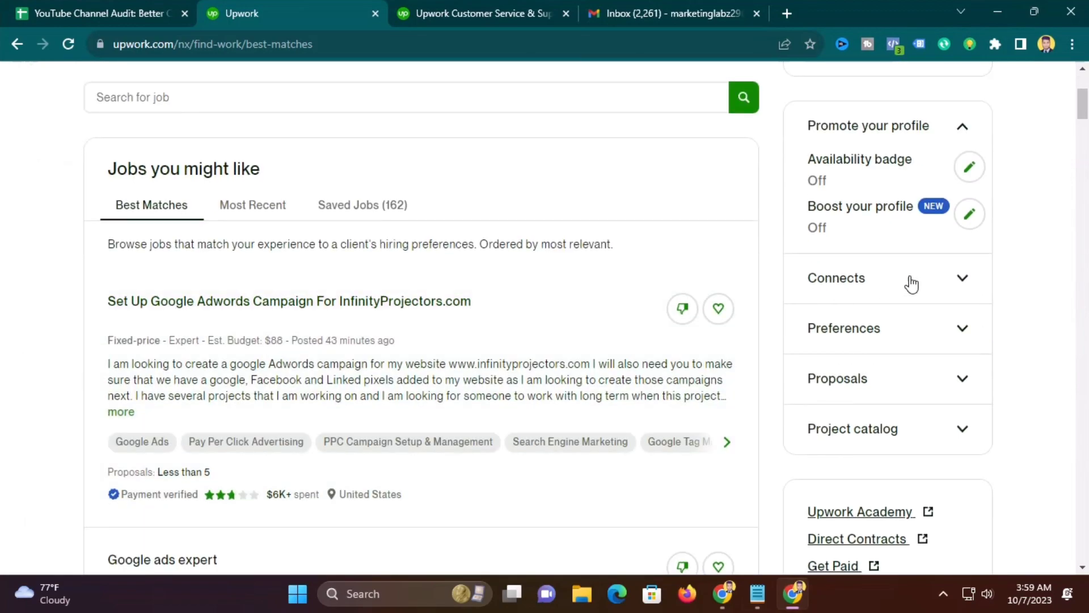
left_click(962, 329)
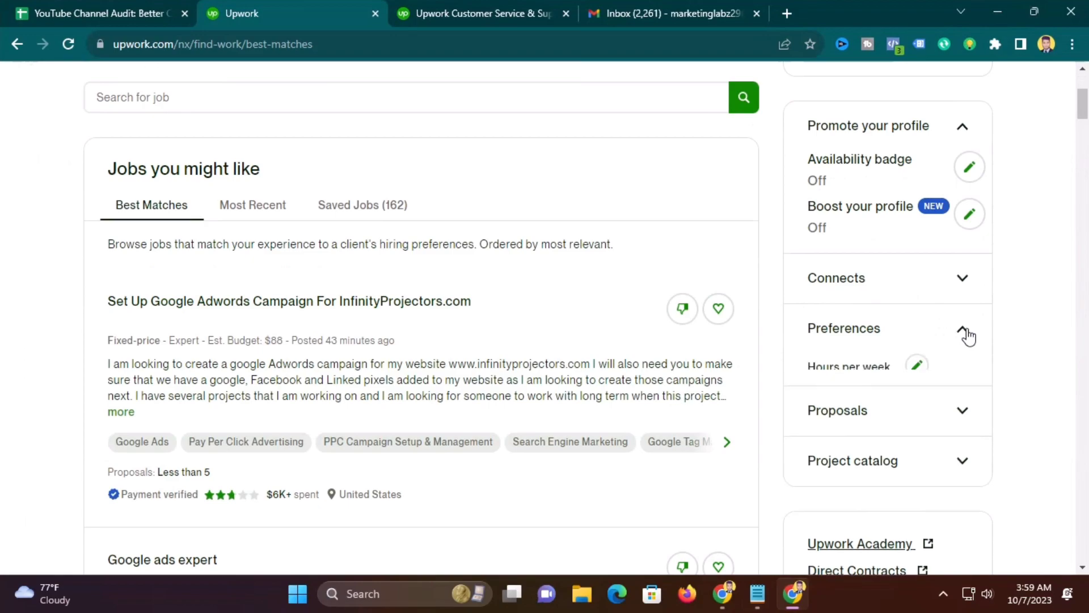
scroll(831, 408, "down", 2)
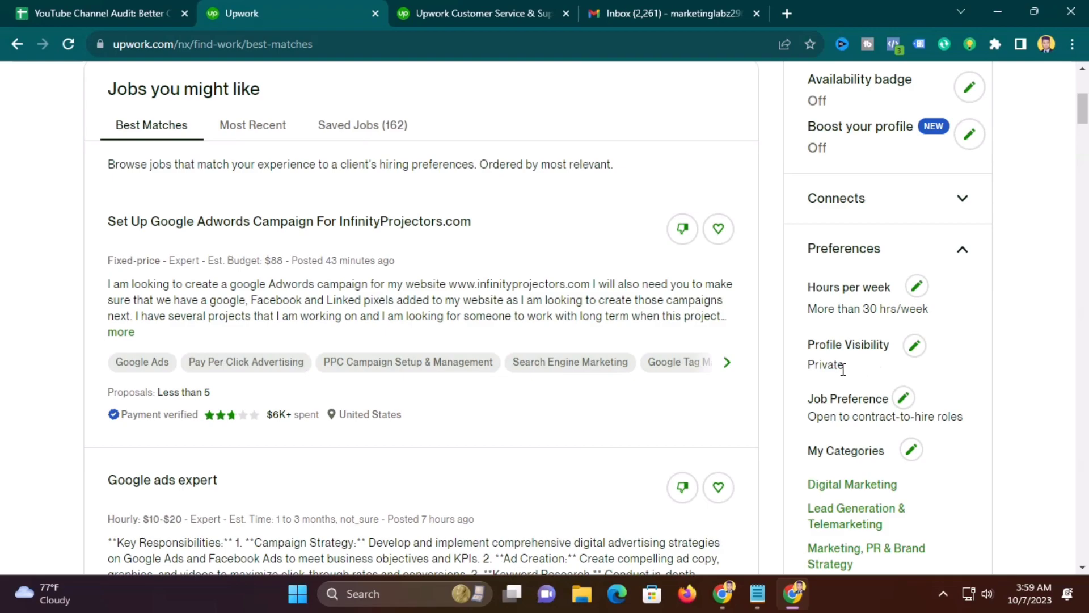
left_click(963, 254)
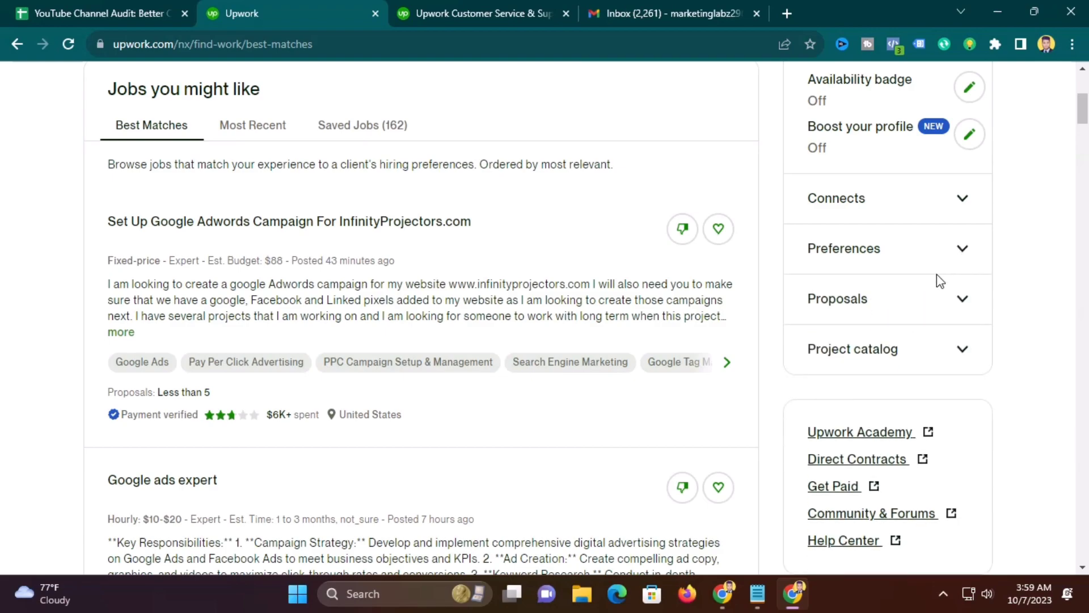
- Open the Boost your profile settings for editing from the Promote your profile section
scroll(937, 278, "up", 3)
mouse_move(826, 299)
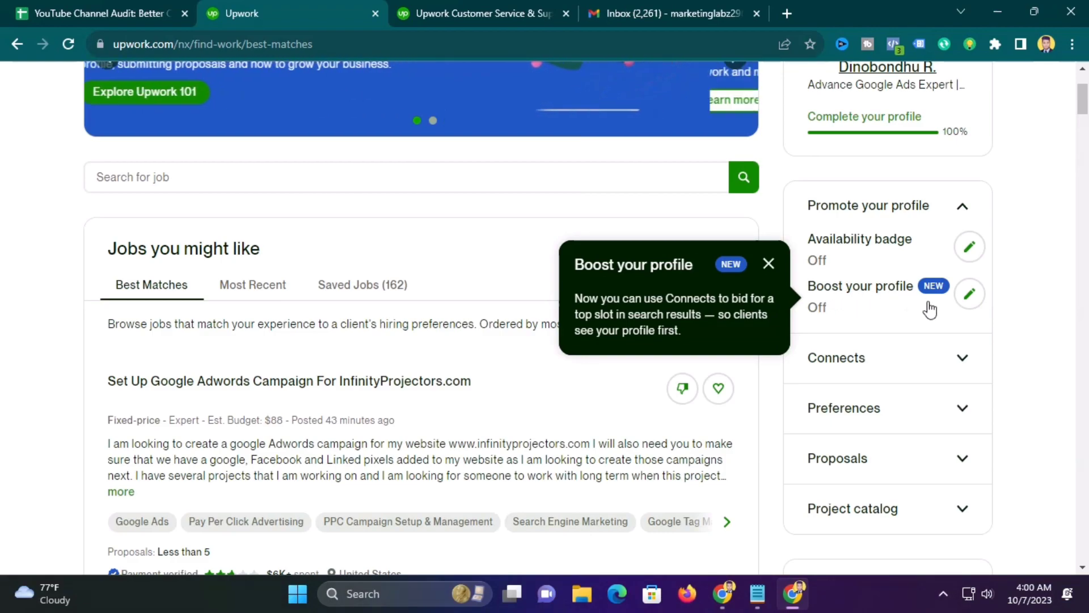
left_click(970, 303)
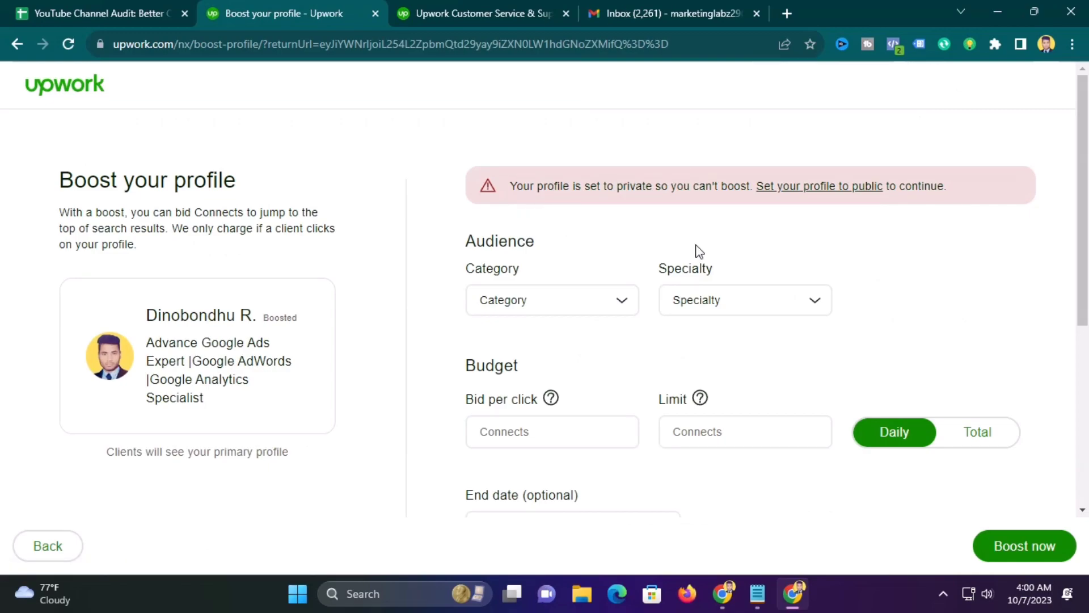
- Examine the audience category and specialty options and the rest of the profile boost form
left_click(620, 303)
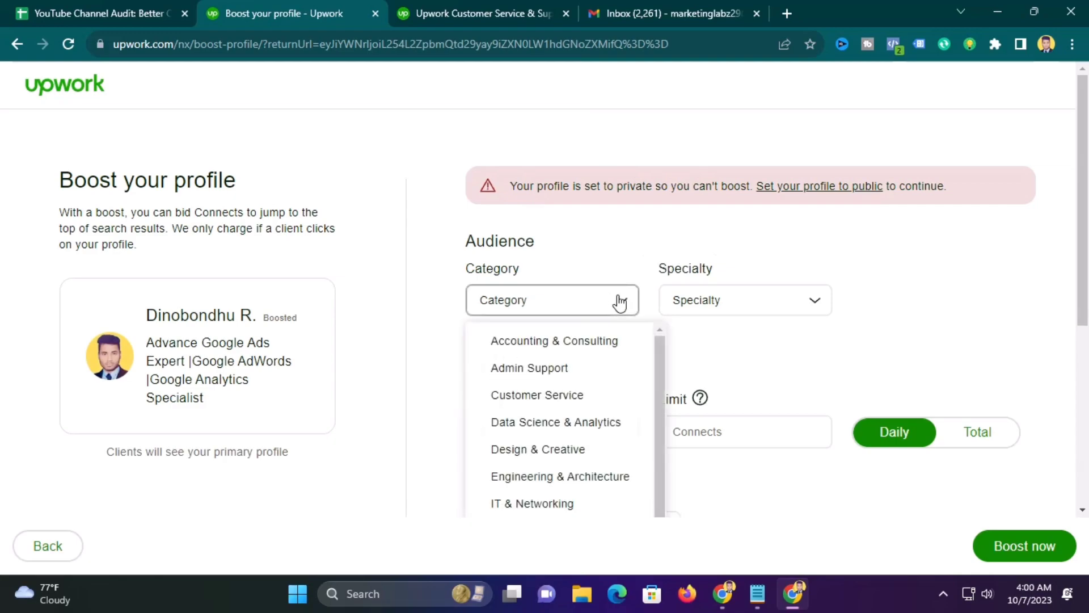
left_click(622, 304)
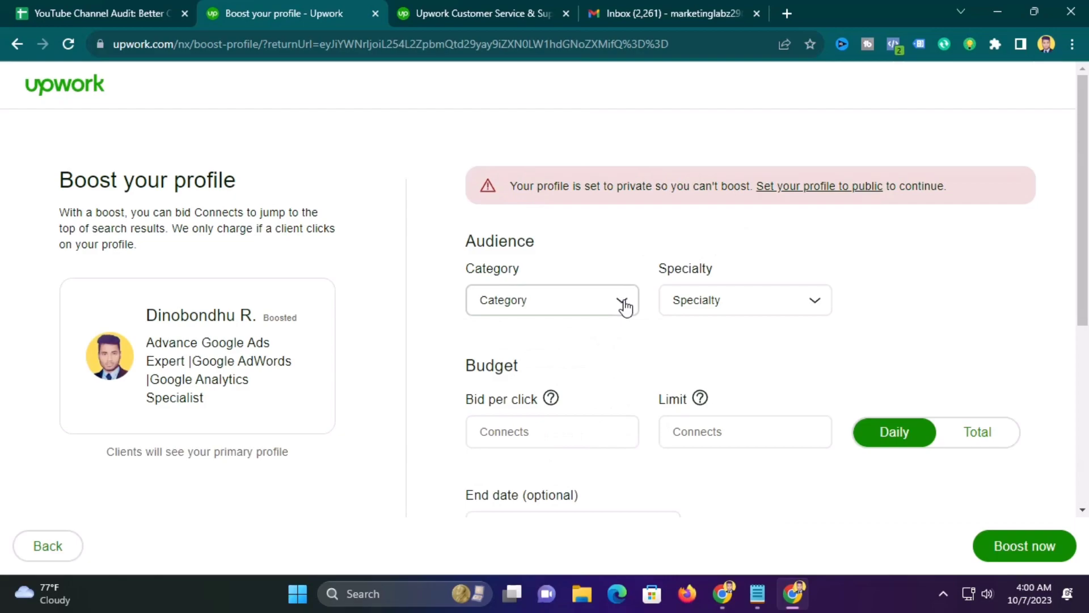
left_click(625, 307)
left_click(623, 305)
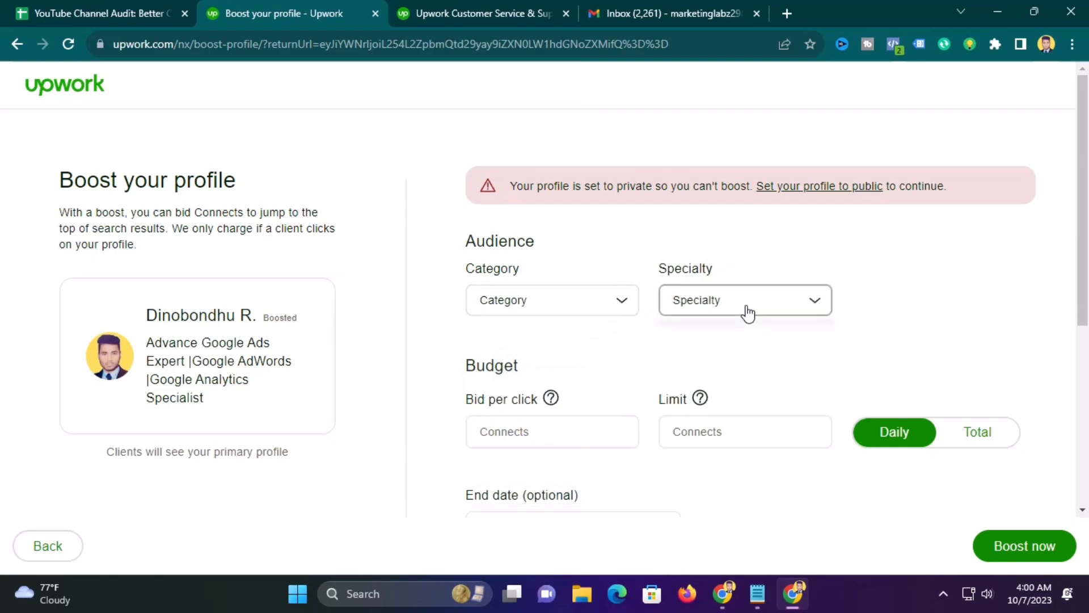
scroll(794, 306, "down", 1)
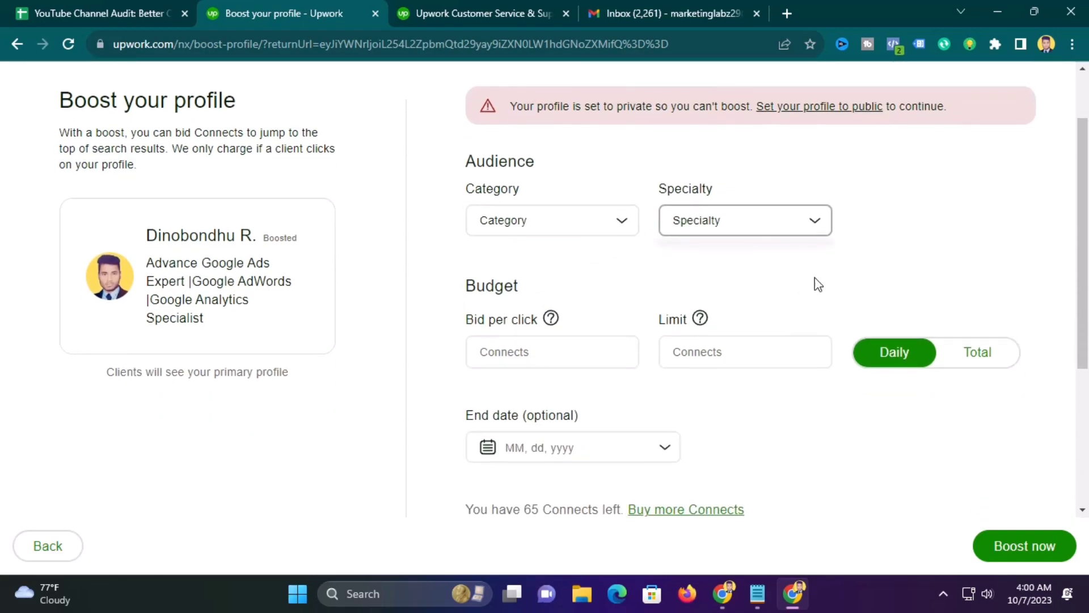
left_click(815, 227)
scroll(368, 277, "down", 3)
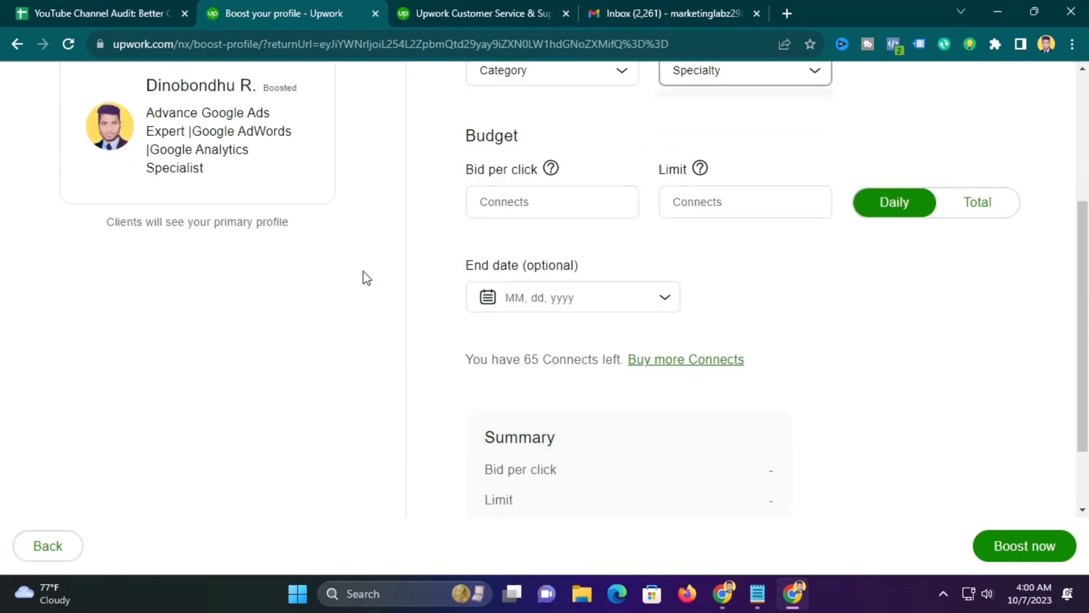
- Set the boost budget's daily limit to 9 Connects
scroll(391, 295, "up", 3)
left_click(526, 342)
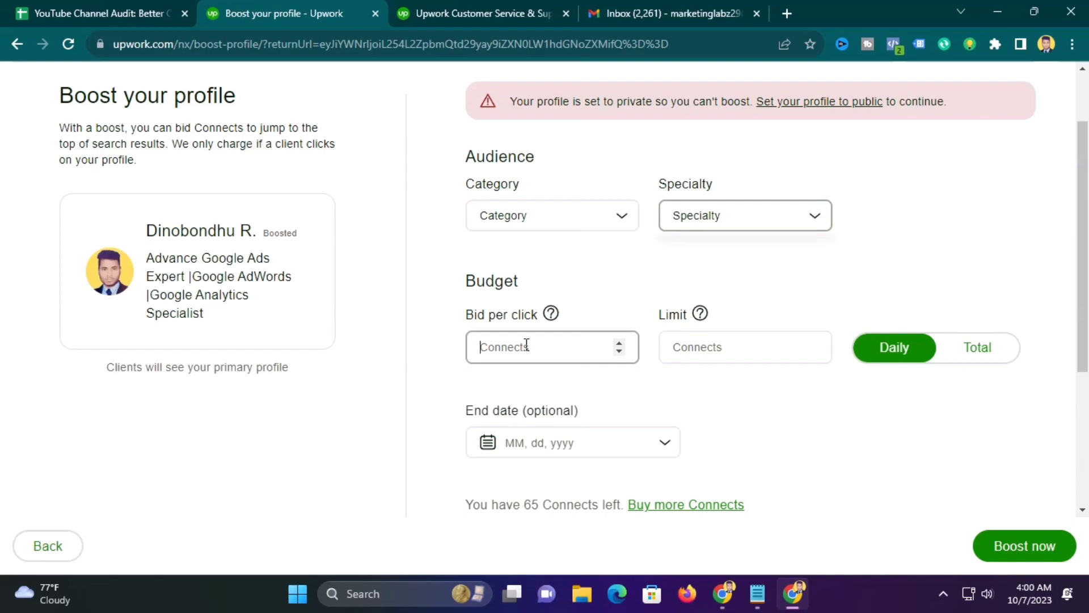
scroll(476, 301, "up", 2)
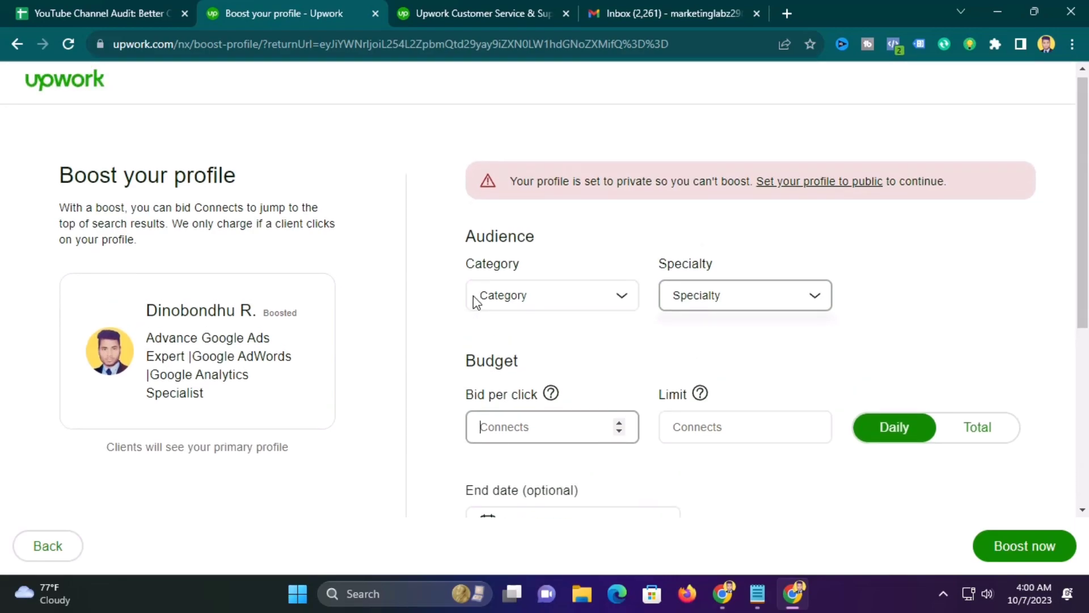
left_click(701, 426)
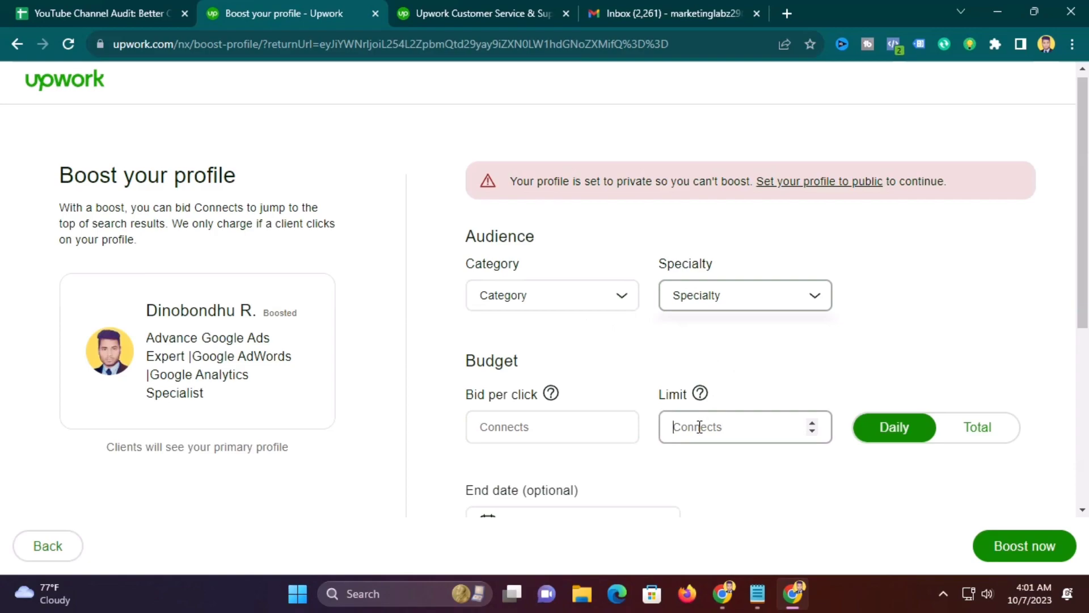
left_click(812, 433)
left_click(813, 420)
left_click(813, 419)
left_click(813, 420)
left_click(813, 420)
left_click(812, 419)
left_click(813, 420)
left_click(813, 420)
left_click(813, 419)
- Set the boost's bid per click to 8 Connects
left_click(561, 441)
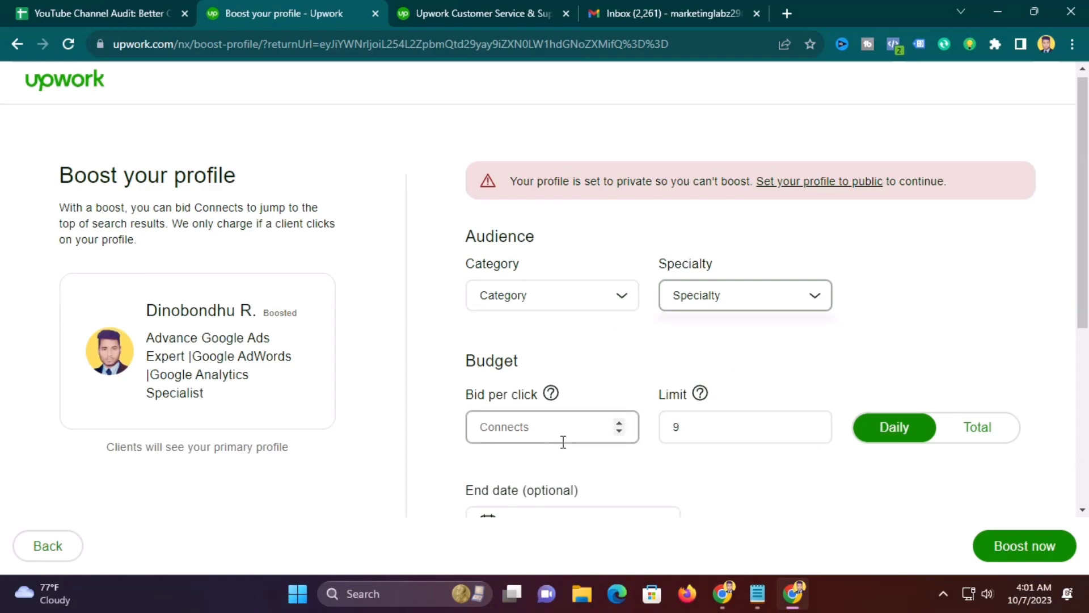
type("8")
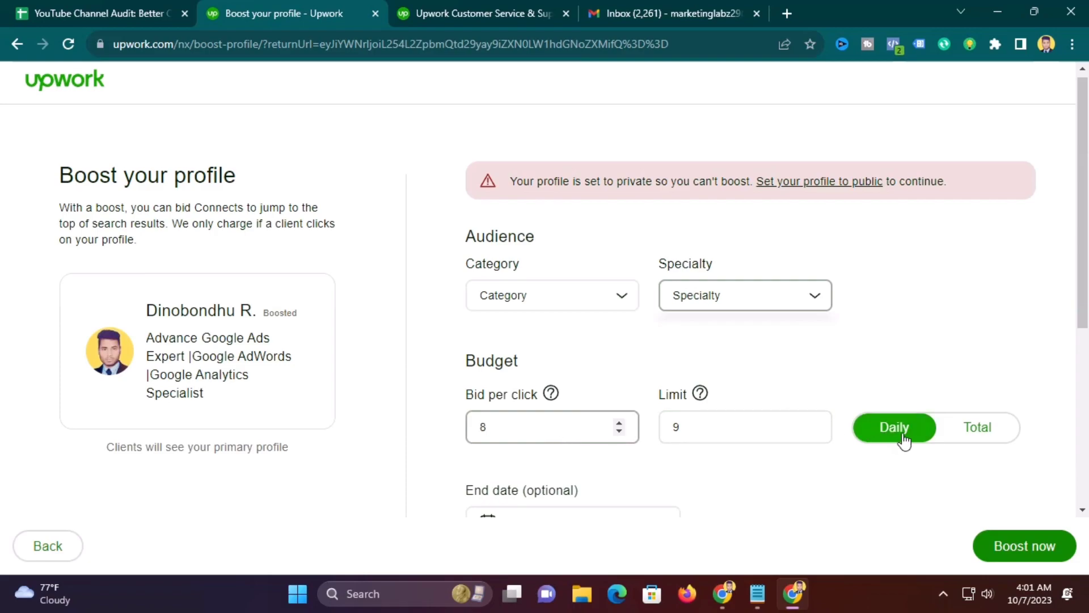
left_click(870, 384)
- Lower the boost's bid per click to 1 Connect
left_click(619, 432)
left_click(619, 433)
left_click(619, 432)
left_click(619, 432)
left_click(619, 433)
left_click(619, 432)
left_click(619, 432)
double_click(619, 432)
left_click(622, 392)
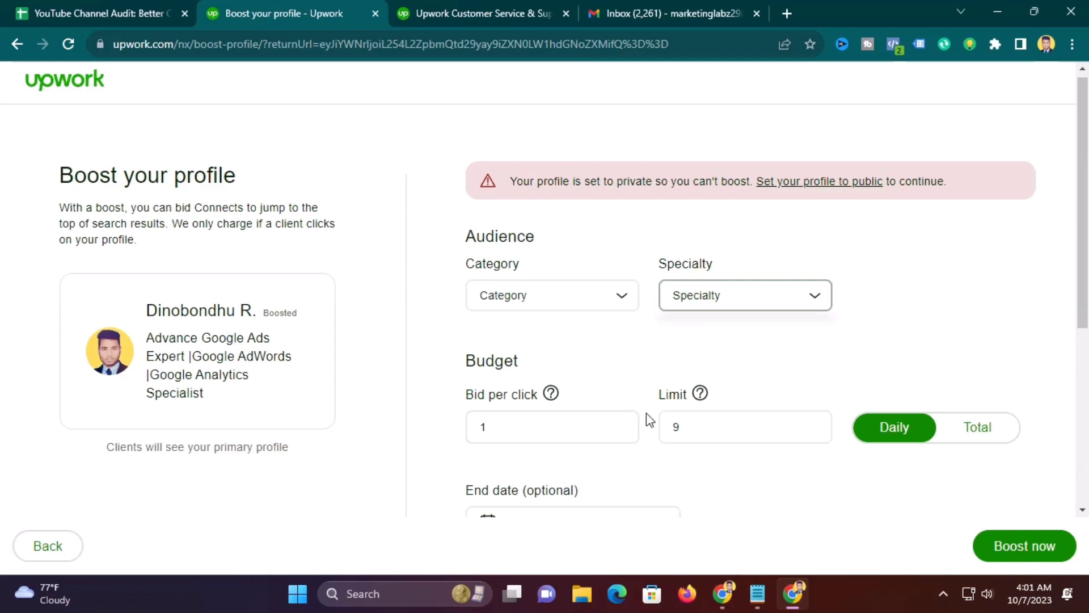
- Review the boost form from the private-profile notice down to the summary of bid and limit
scroll(649, 420, "down", 2)
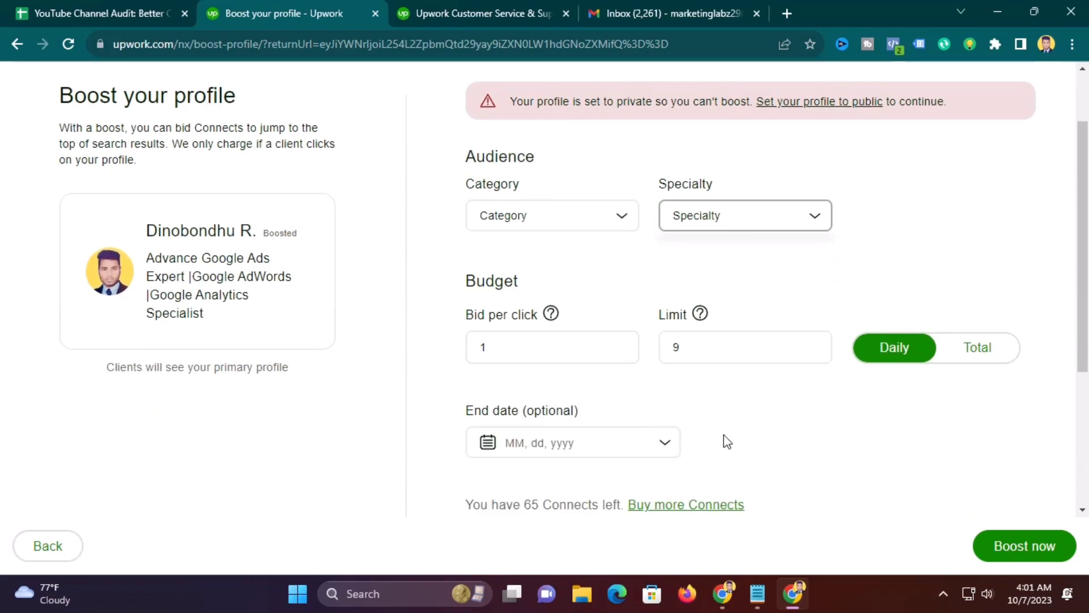
scroll(727, 439, "up", 2)
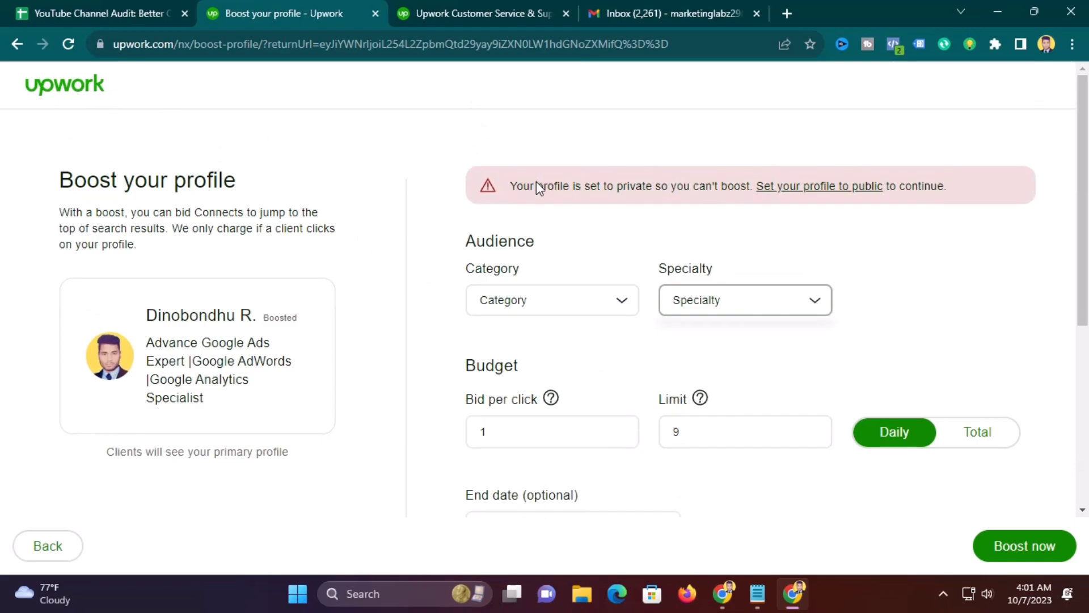
scroll(877, 369, "down", 6)
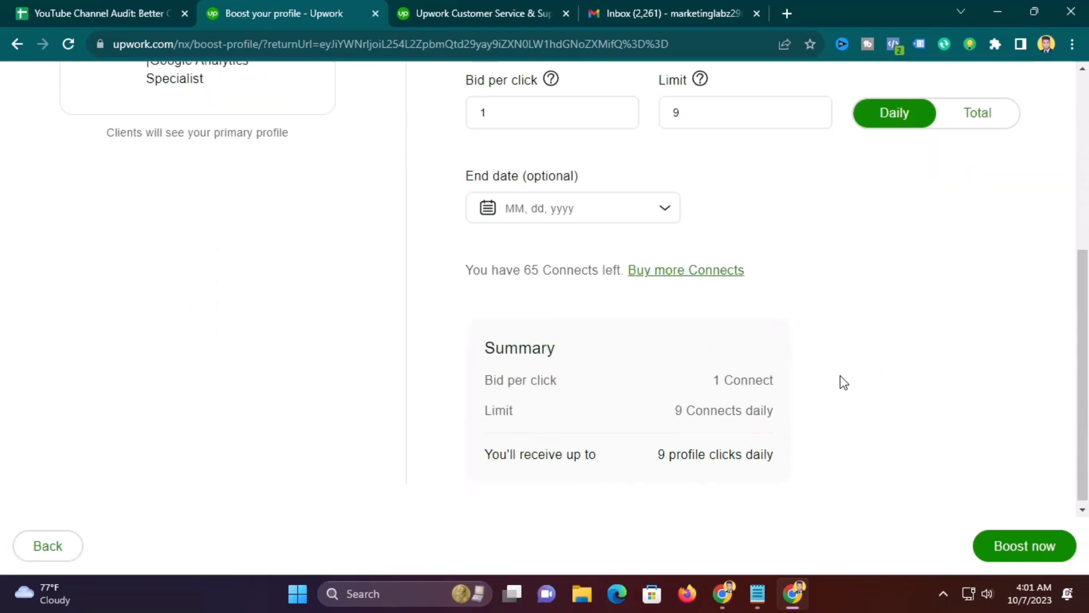
scroll(760, 413, "up", 6)
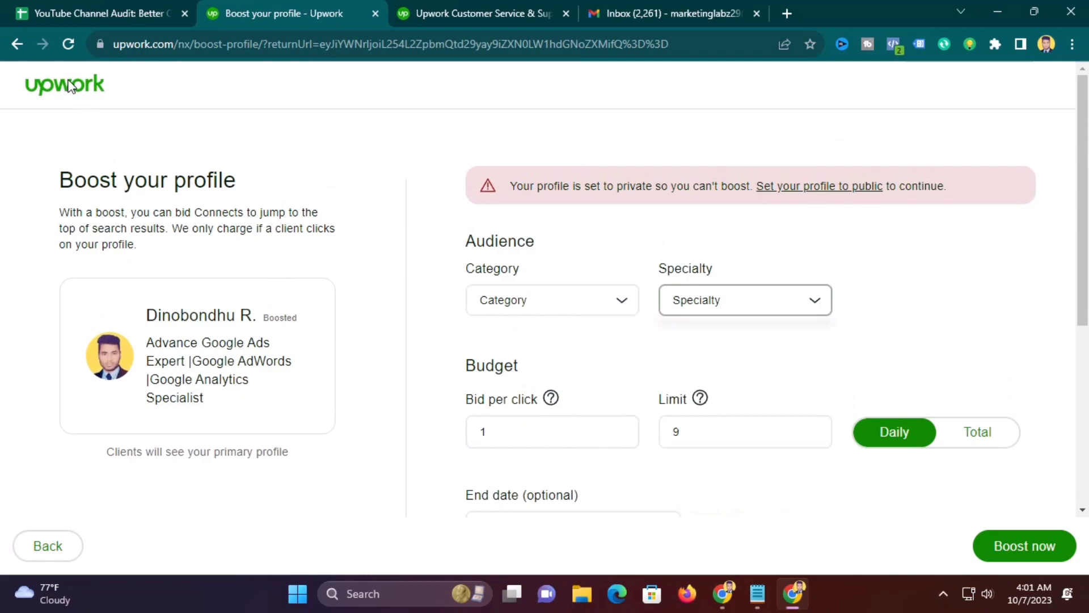
- Load Upwork in a new browser tab and go to its Help and Support site
left_click(790, 13)
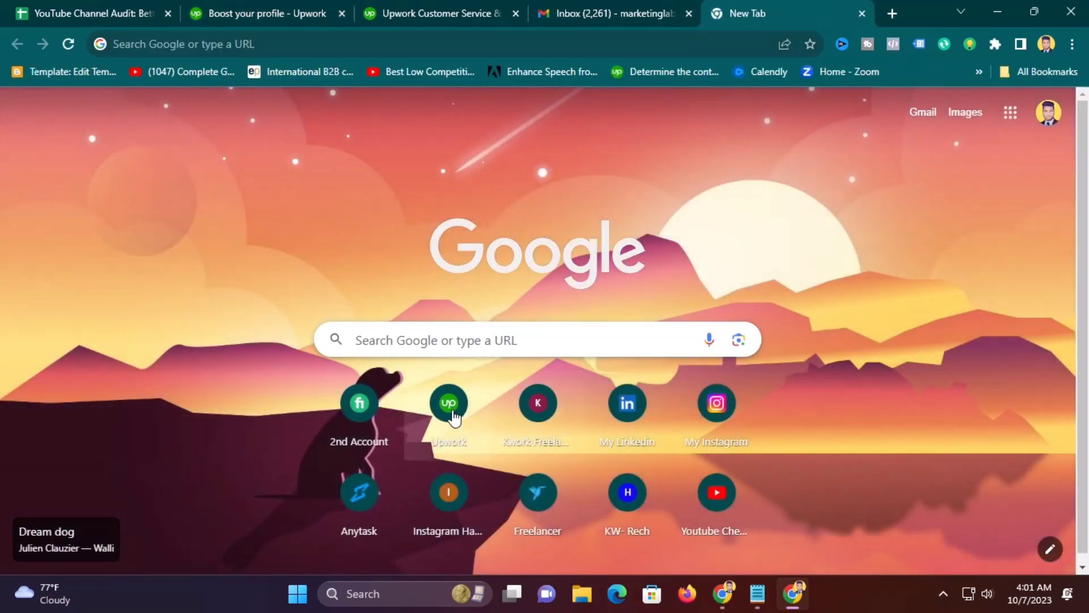
left_click(453, 417)
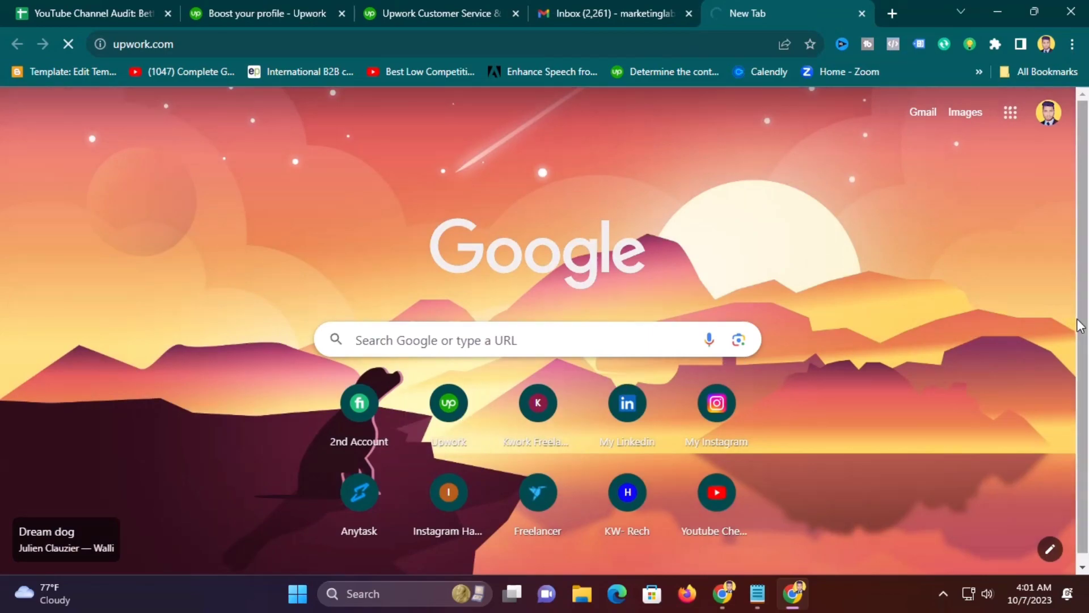
scroll(763, 314, "down", 3)
scroll(760, 318, "down", 5)
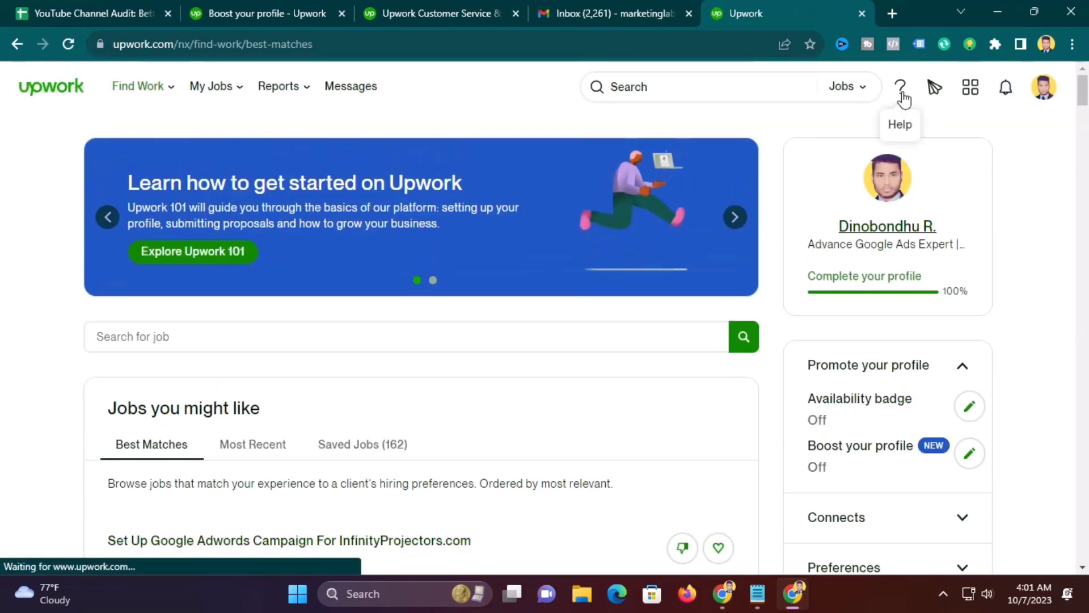
left_click(901, 93)
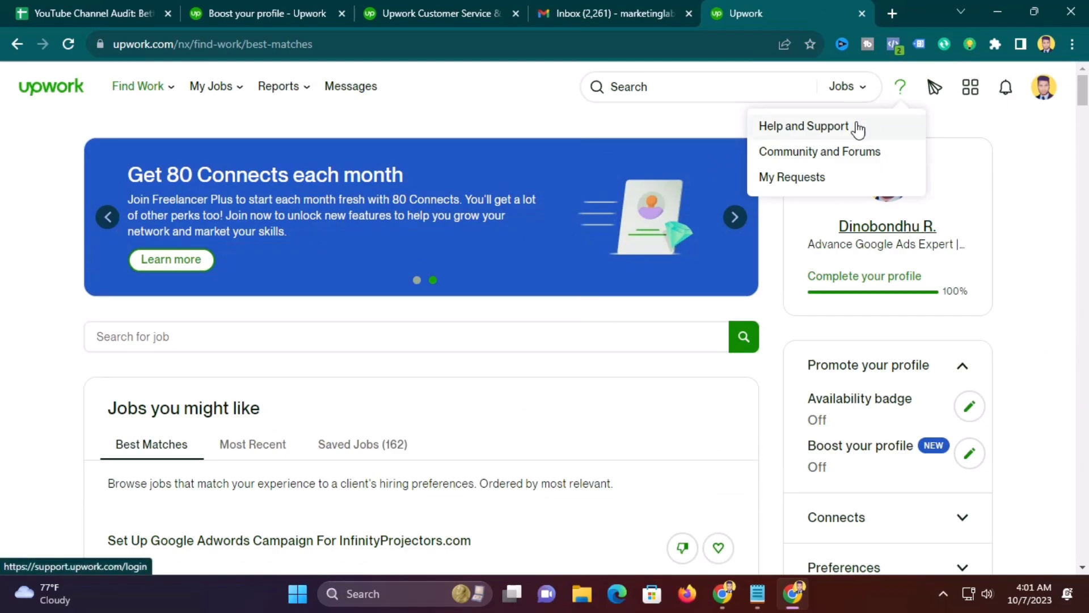
left_click(858, 129)
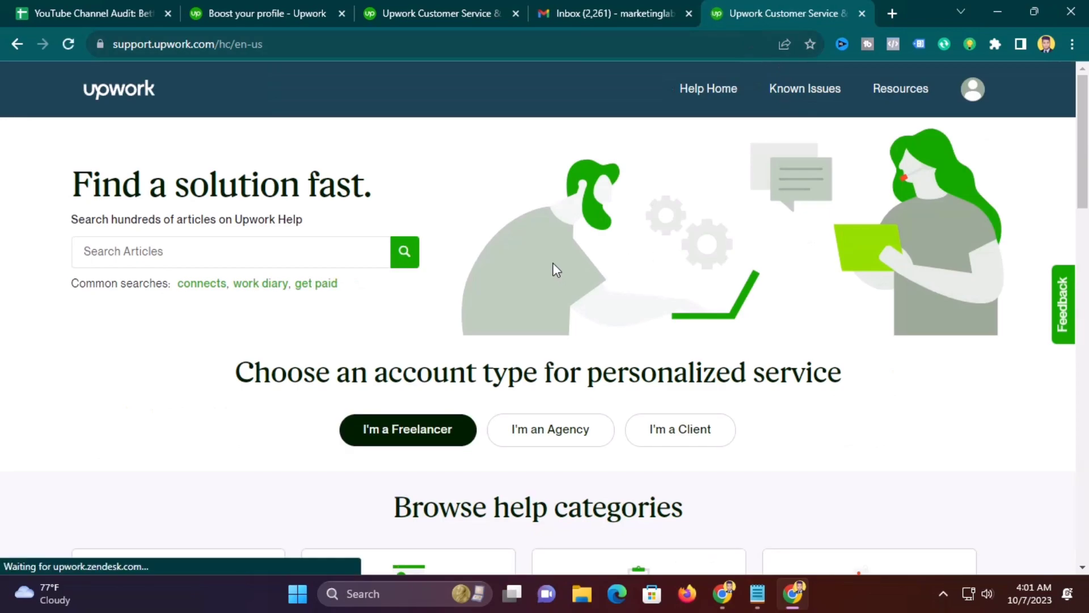
- Request a profile visibility reset to public among the account access options and dismiss the support dialog
scroll(553, 264, "down", 8)
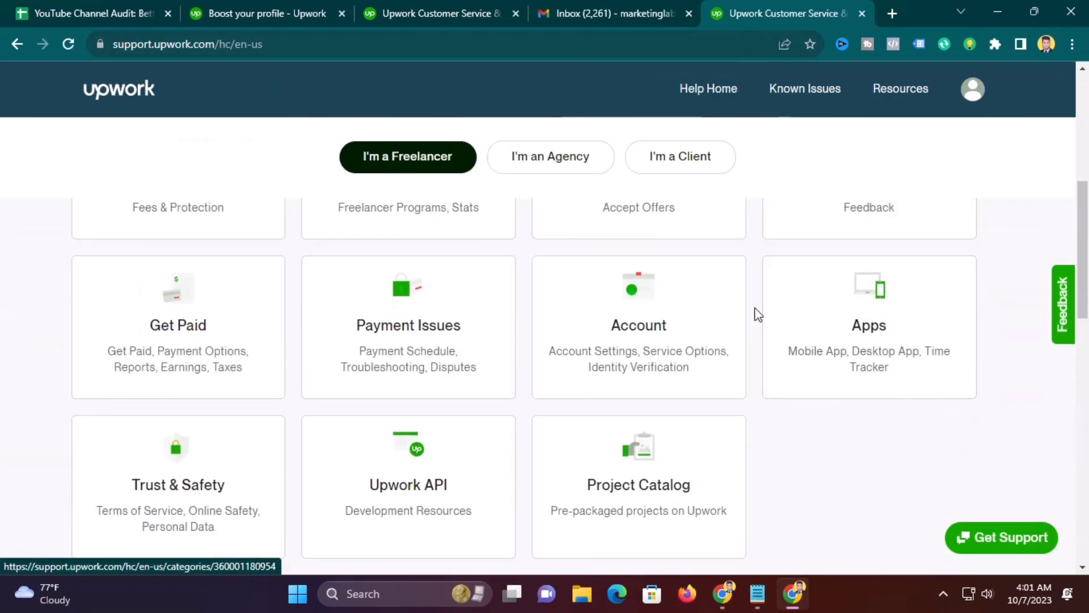
scroll(758, 314, "up", 3)
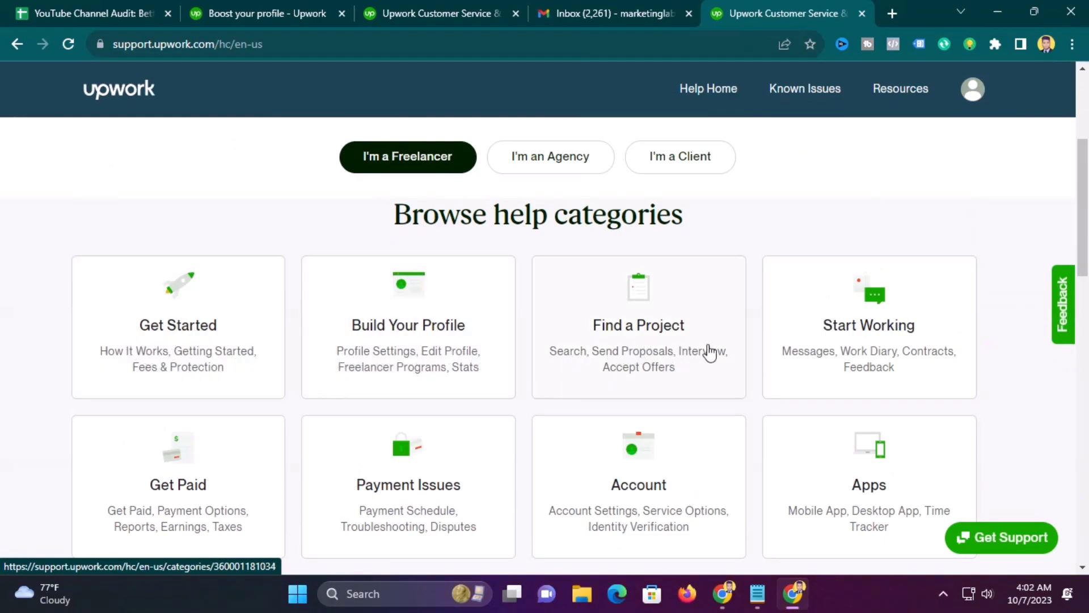
scroll(828, 386, "down", 1)
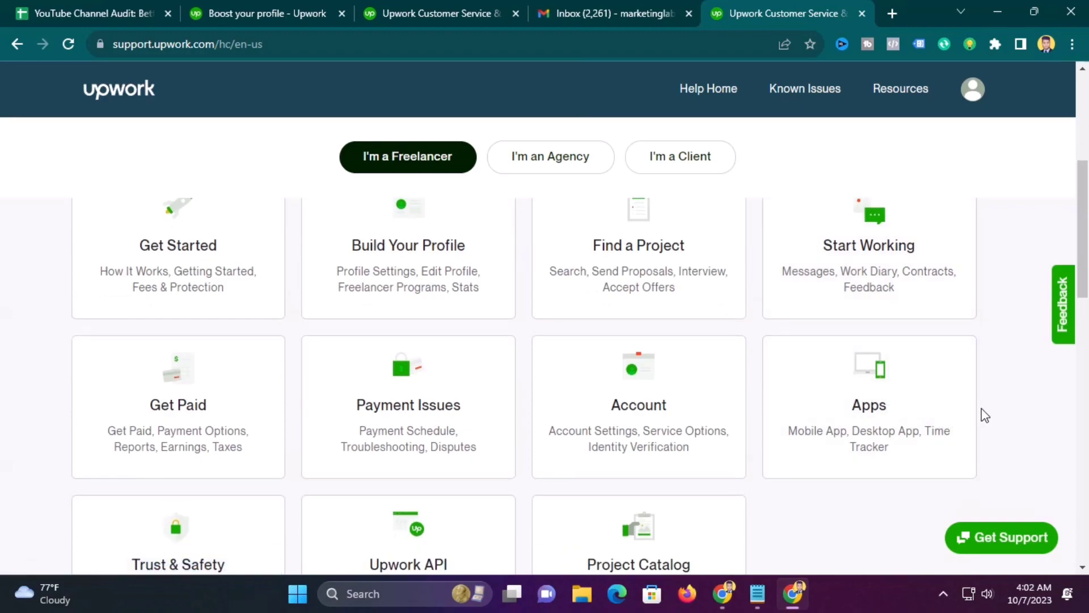
scroll(428, 384, "down", 1)
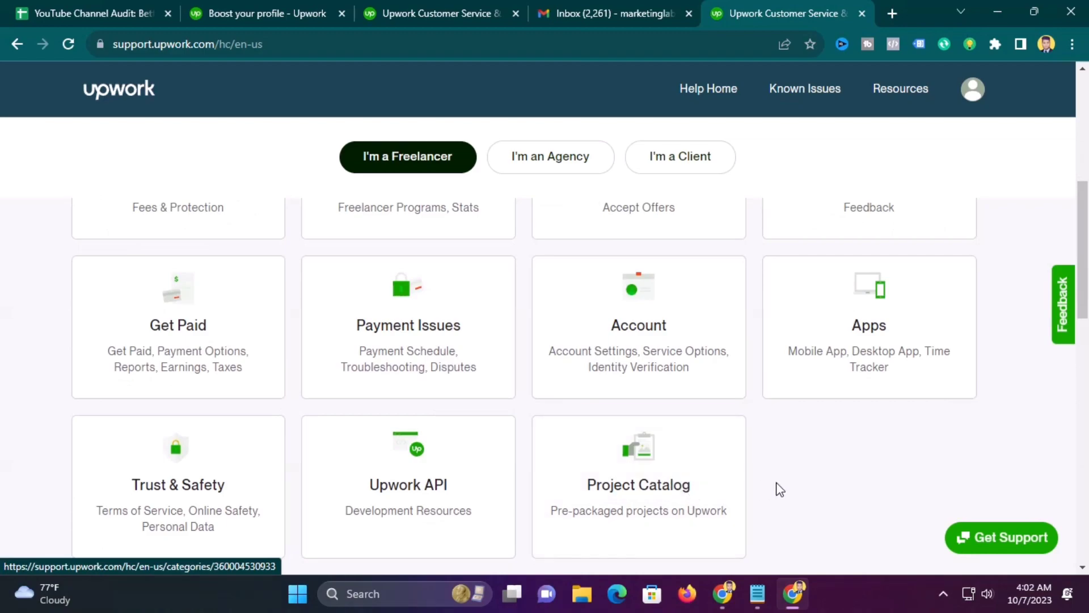
scroll(779, 488, "down", 1)
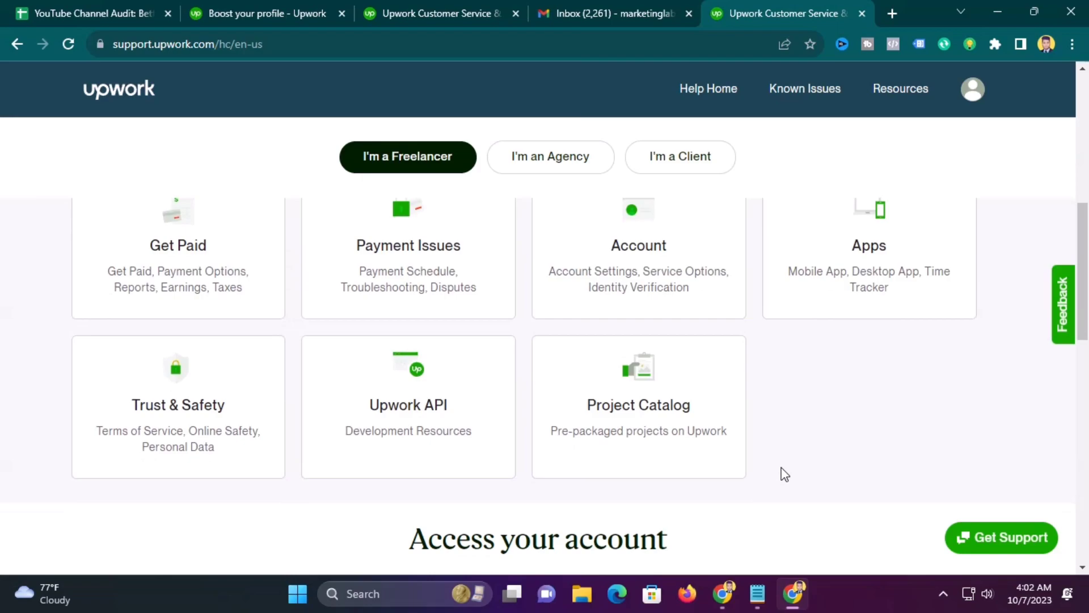
scroll(737, 442, "down", 2)
scroll(310, 368, "down", 1)
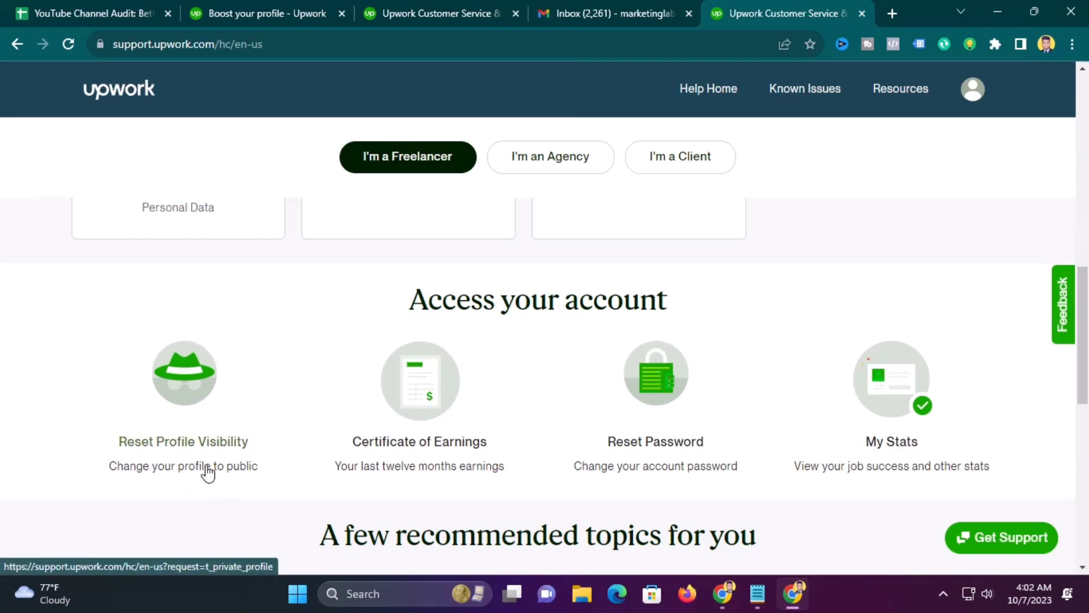
left_click(199, 448)
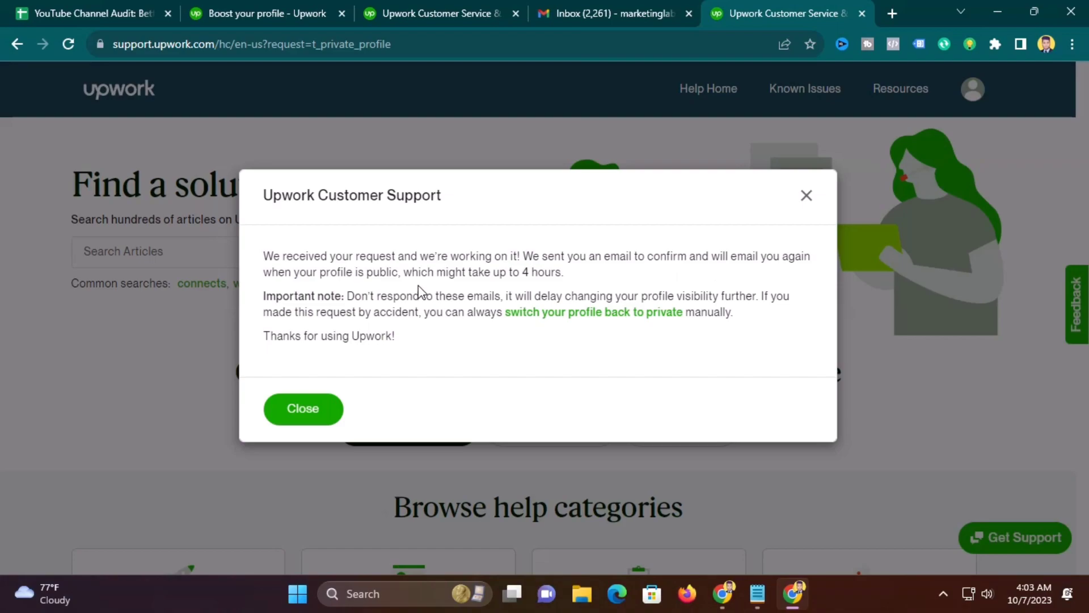
left_click(323, 414)
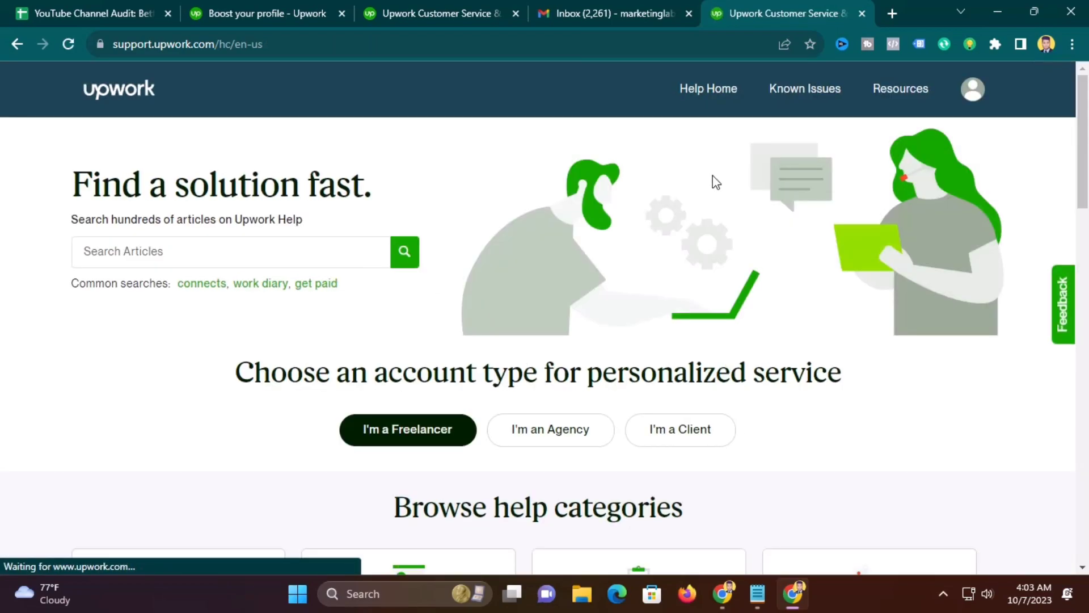
- Check the Gmail inbox for a reply from Upwork support and go back to the open Upwork help pages
left_click(626, 8)
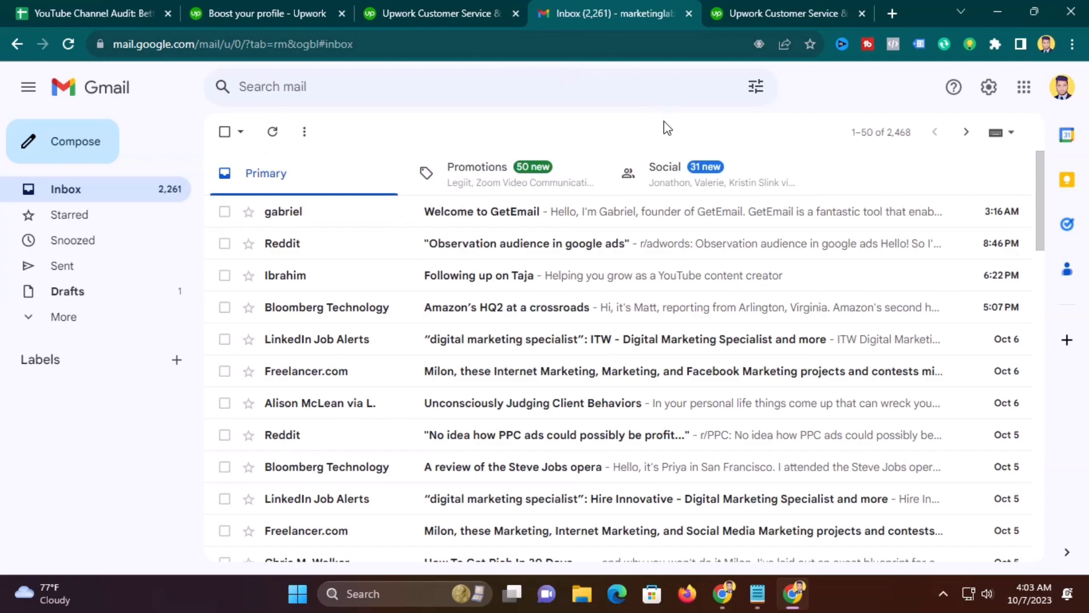
left_click(750, 7)
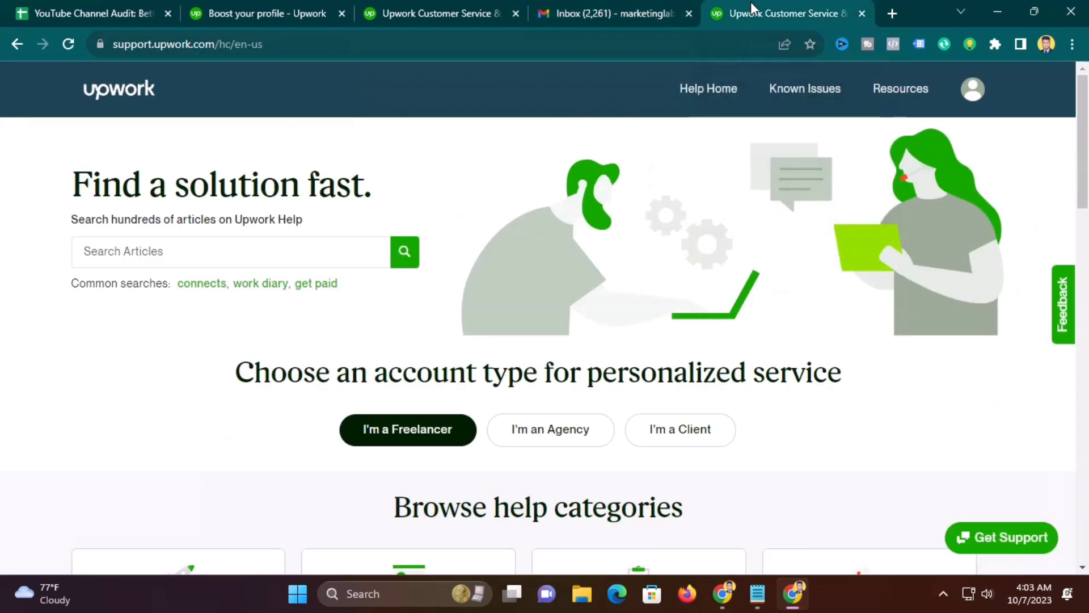
left_click(438, 8)
- Return to the profile boost form and review the bid per click and daily Connects limit in its summary
left_click(315, 14)
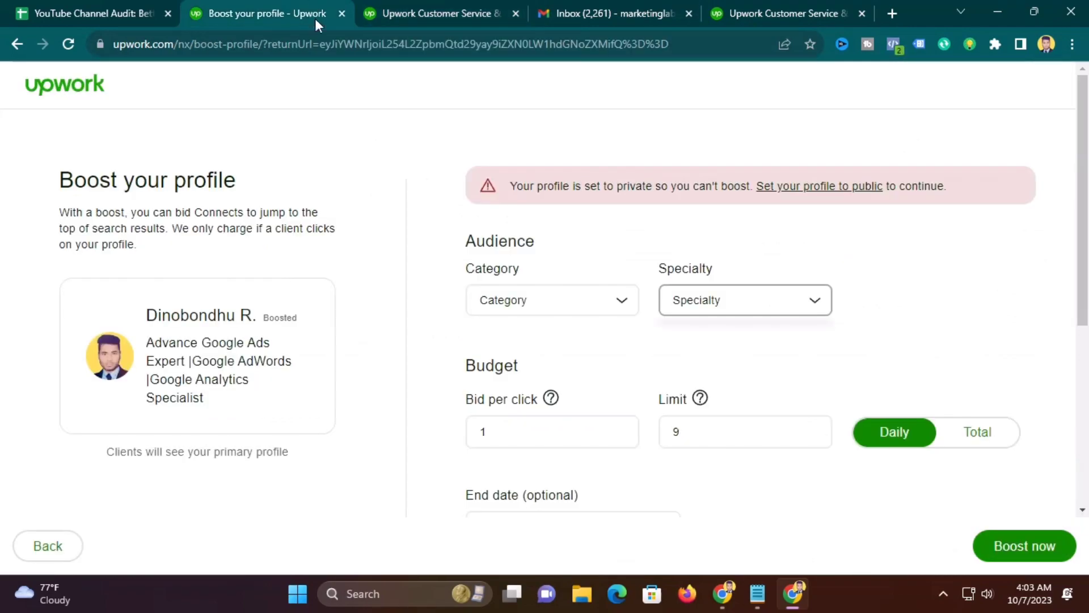
scroll(459, 266, "down", 5)
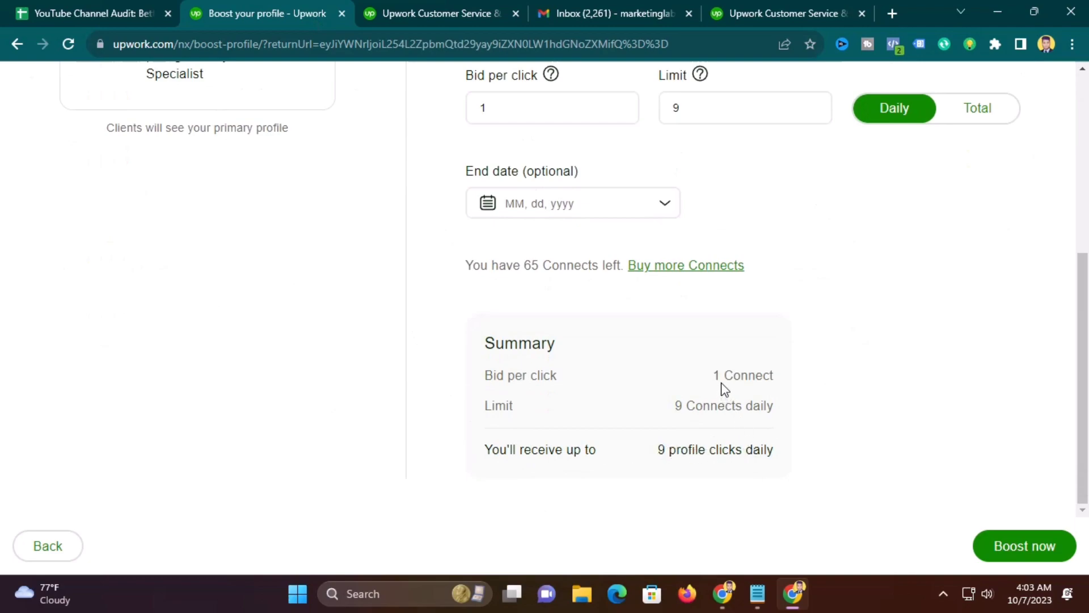
double_click(677, 405)
left_click_drag(694, 403, 791, 414)
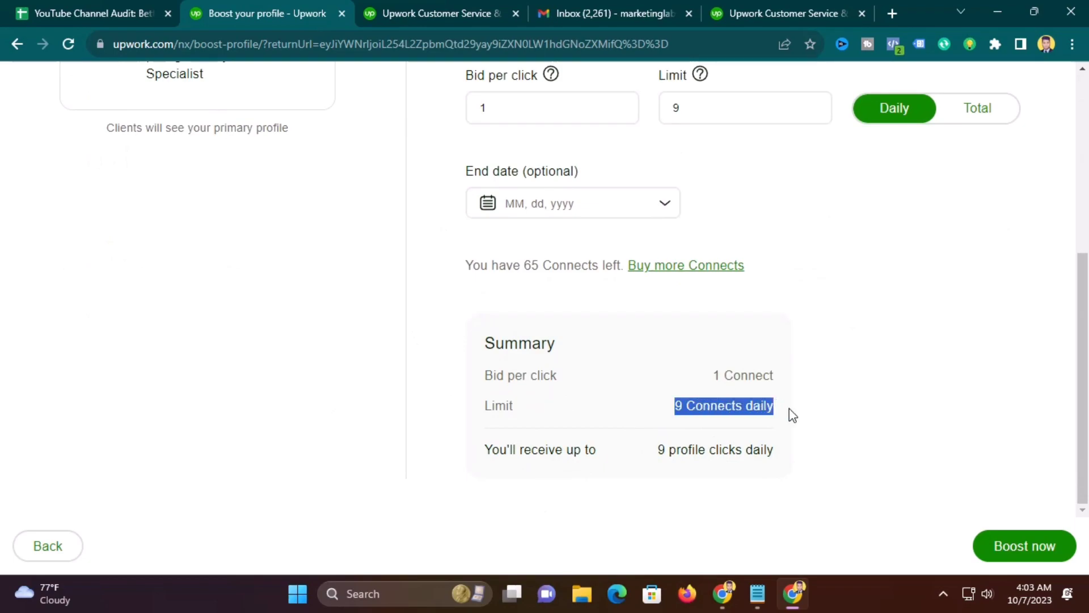
left_click(763, 404)
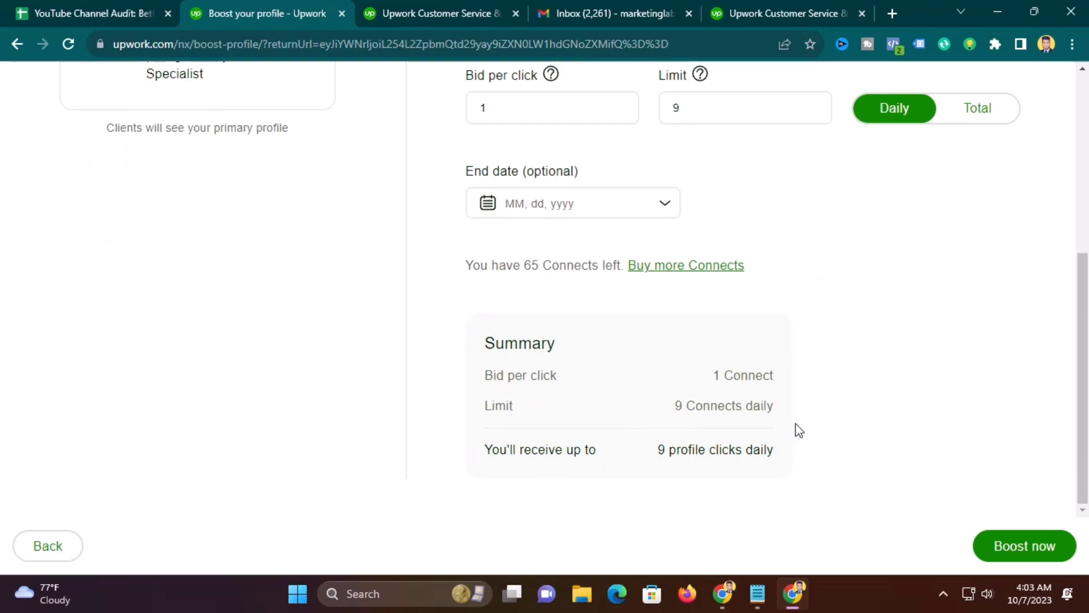
scroll(795, 423, "up", 3)
scroll(800, 430, "up", 1)
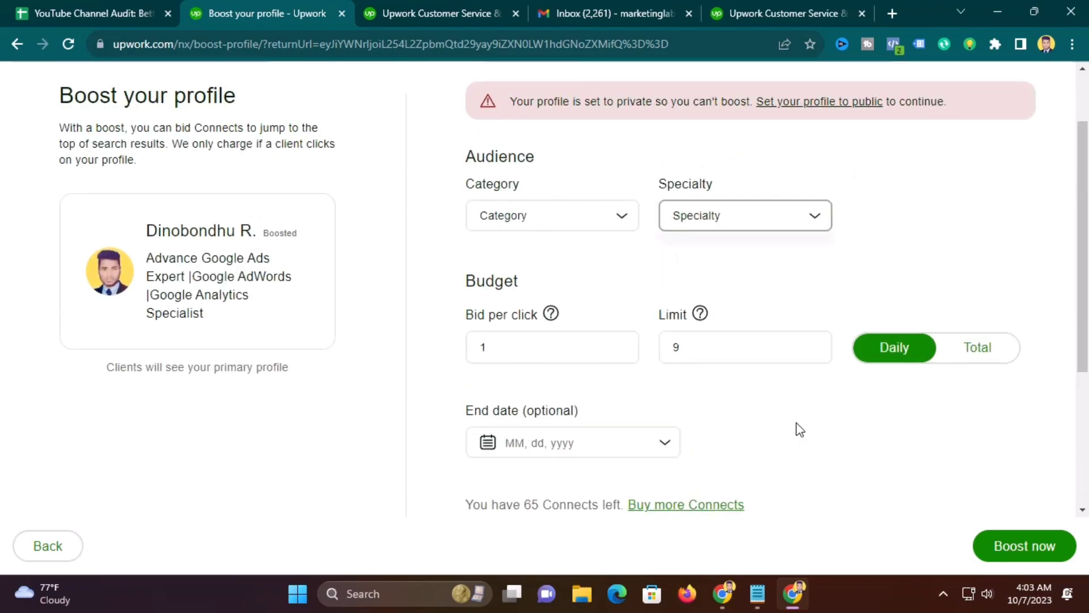